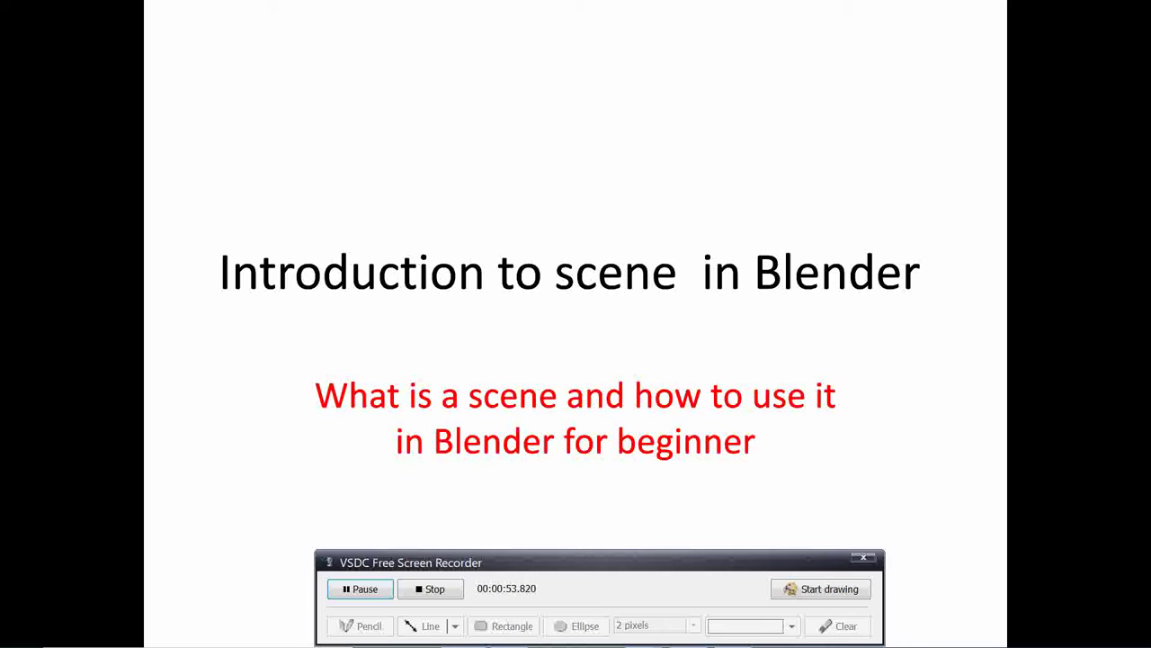
# Advance the slideshow to the Definition slide on scenes sharing objects and materials
pyautogui.click(695, 465)
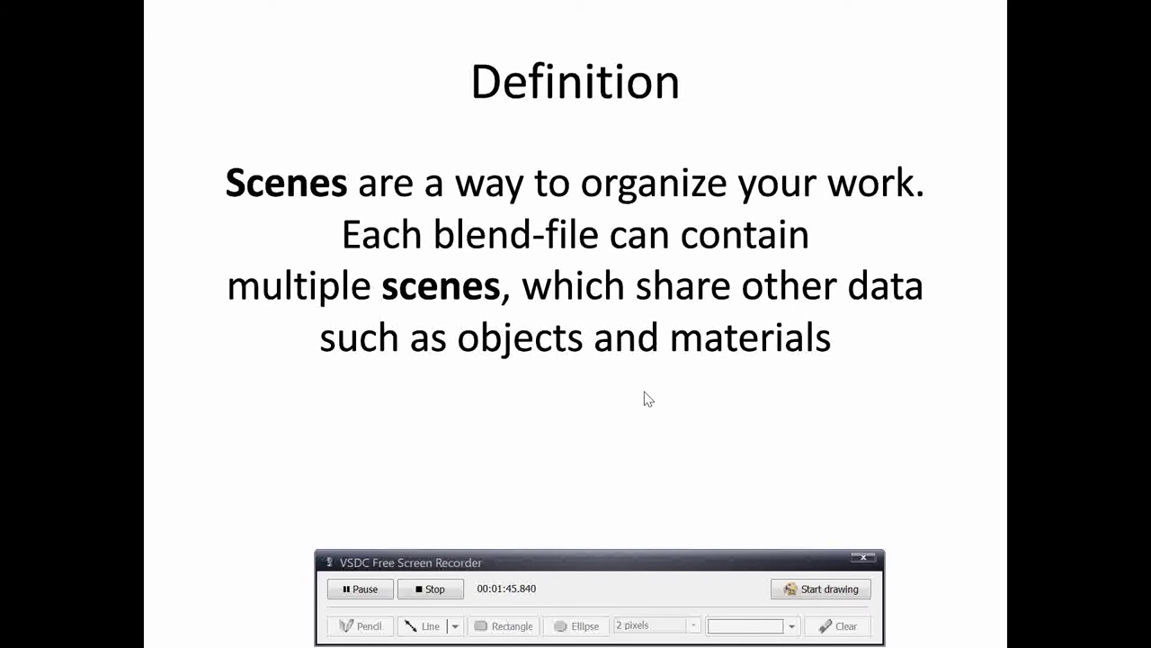
# Exit the slideshow and bring up Blender with the Camera, Cube, Cube.001, Light and Suzanne scene
pyautogui.press('Escape')
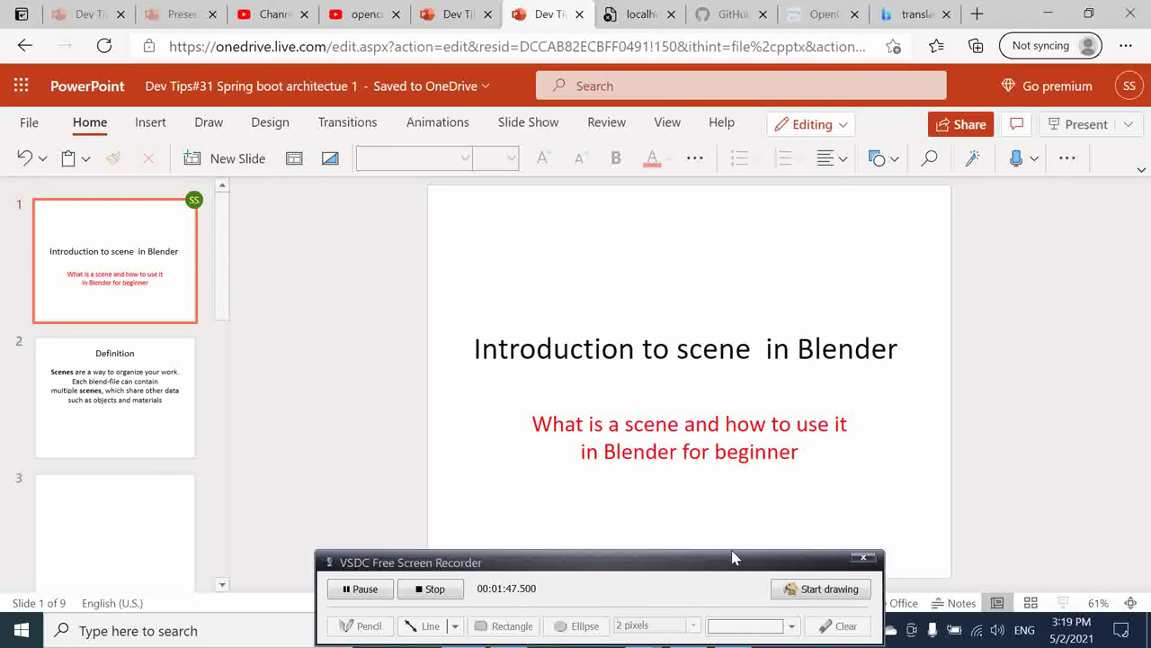
pyautogui.click(693, 572)
pyautogui.moveTo(656, 574)
pyautogui.mouseDown()
pyautogui.moveTo(512, 487)
pyautogui.moveTo(538, 478)
pyautogui.moveTo(626, 604)
pyautogui.moveTo(665, 589)
pyautogui.mouseUp()
pyautogui.click(733, 631)
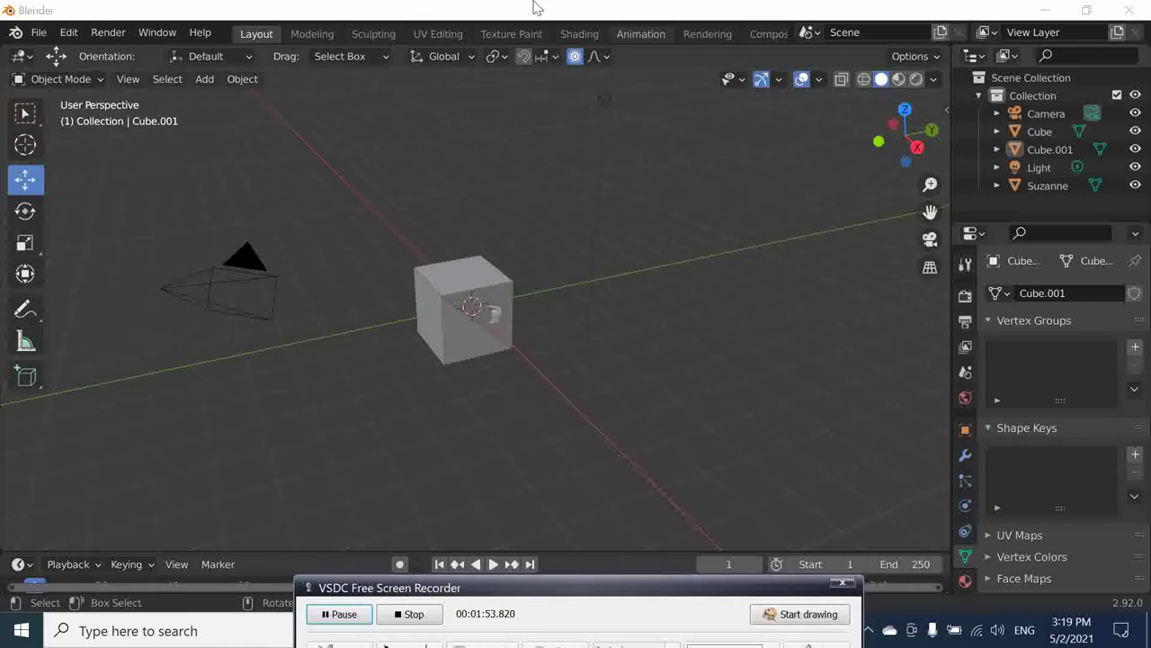
pyautogui.click(669, 358)
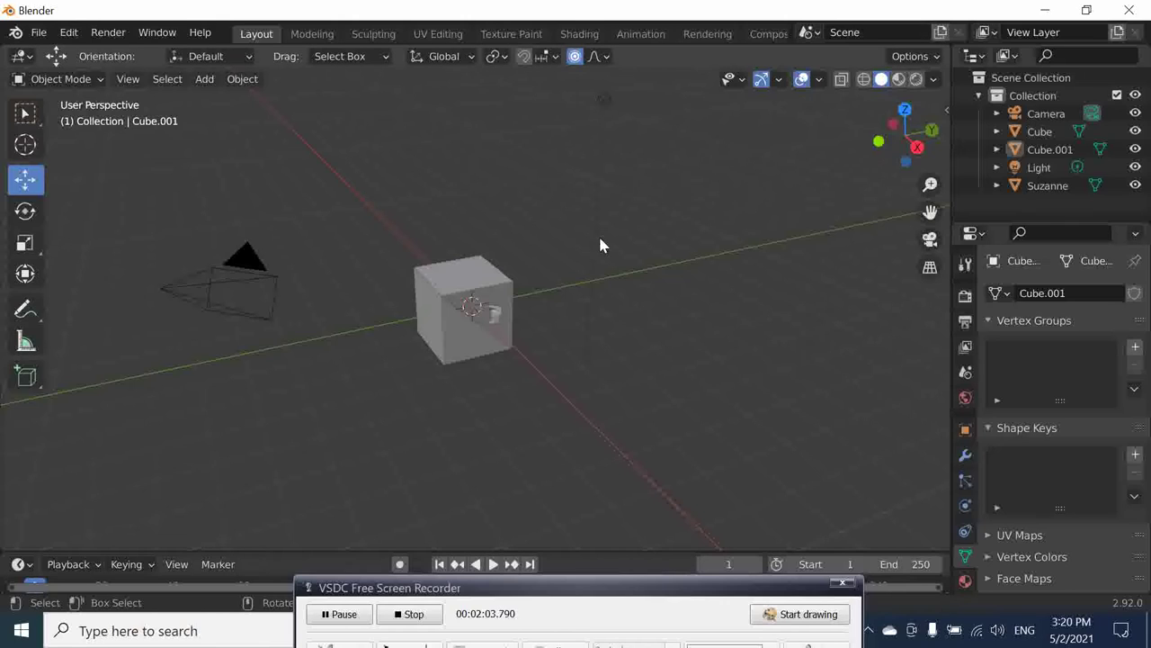
# Rename the current scene to 'Scene 01'
pyautogui.click(25, 112)
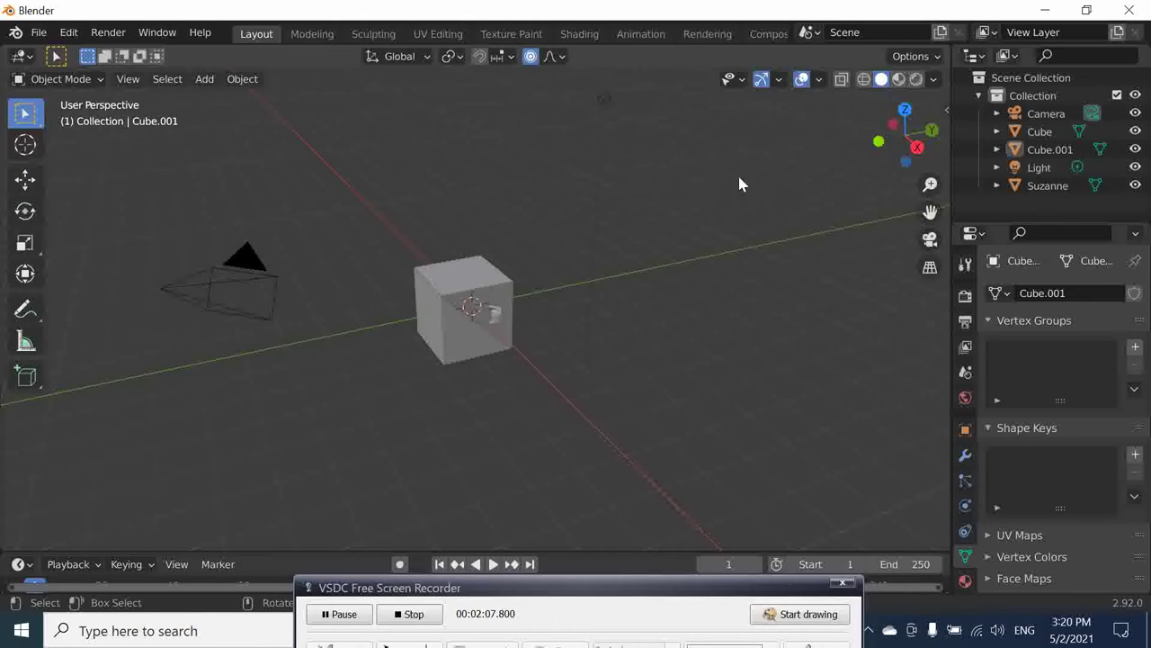
pyautogui.doubleClick(880, 32)
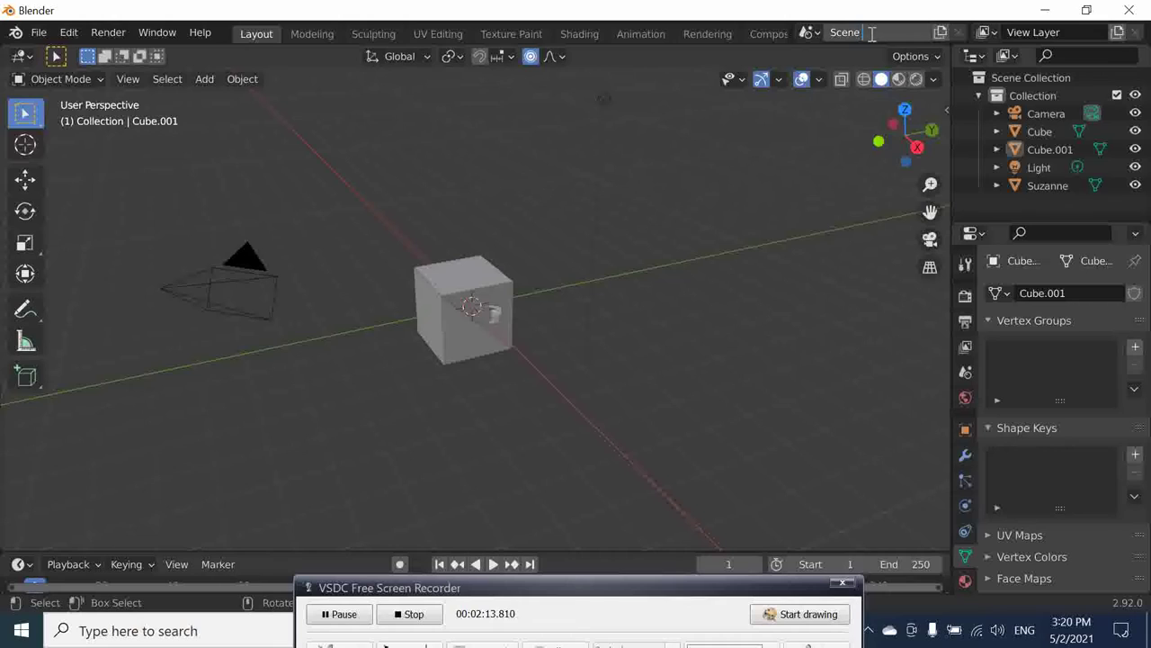
pyautogui.write('01')
pyautogui.press('Return')
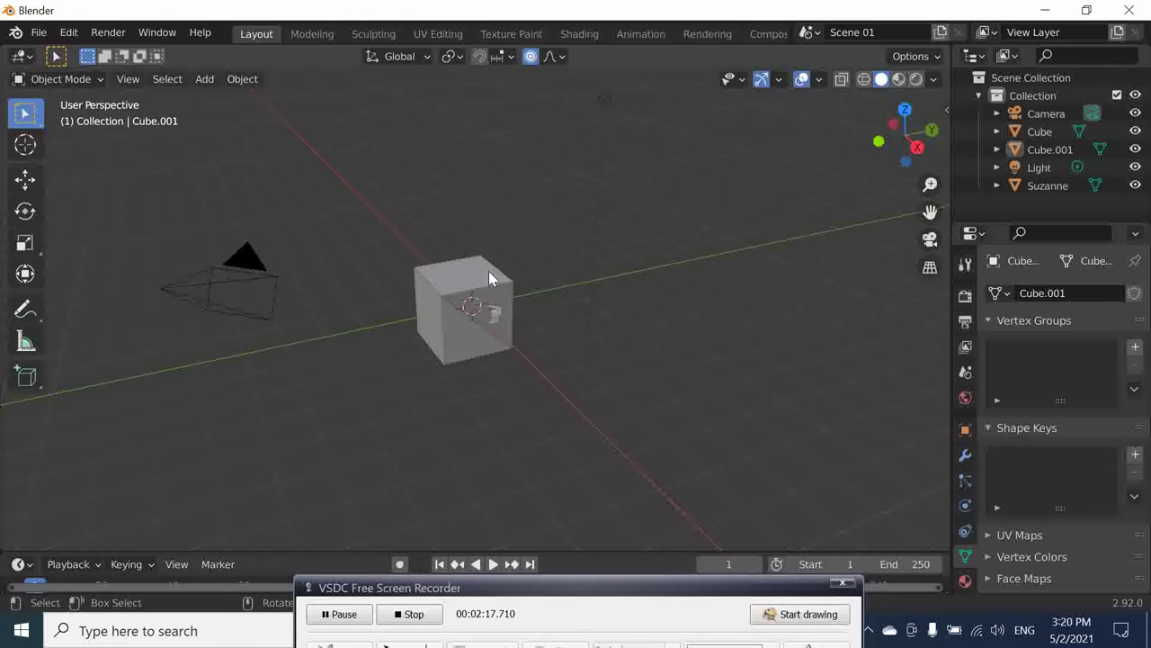
# Create a new empty scene and name it 'Scene 02'
pyautogui.click(939, 32)
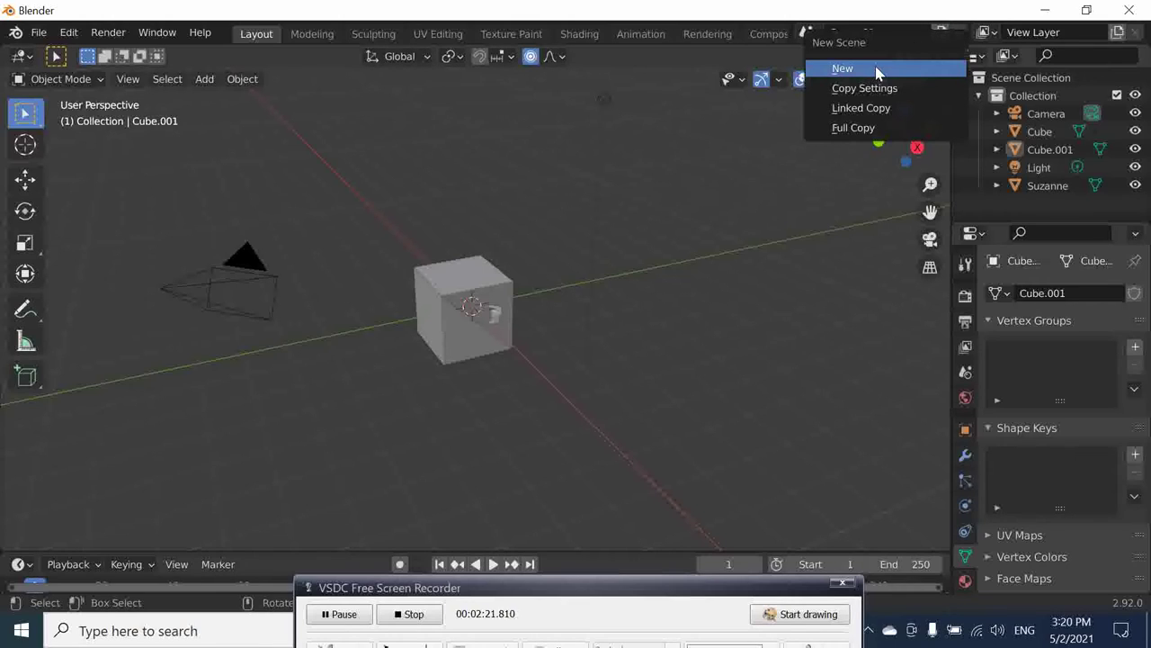
pyautogui.click(844, 68)
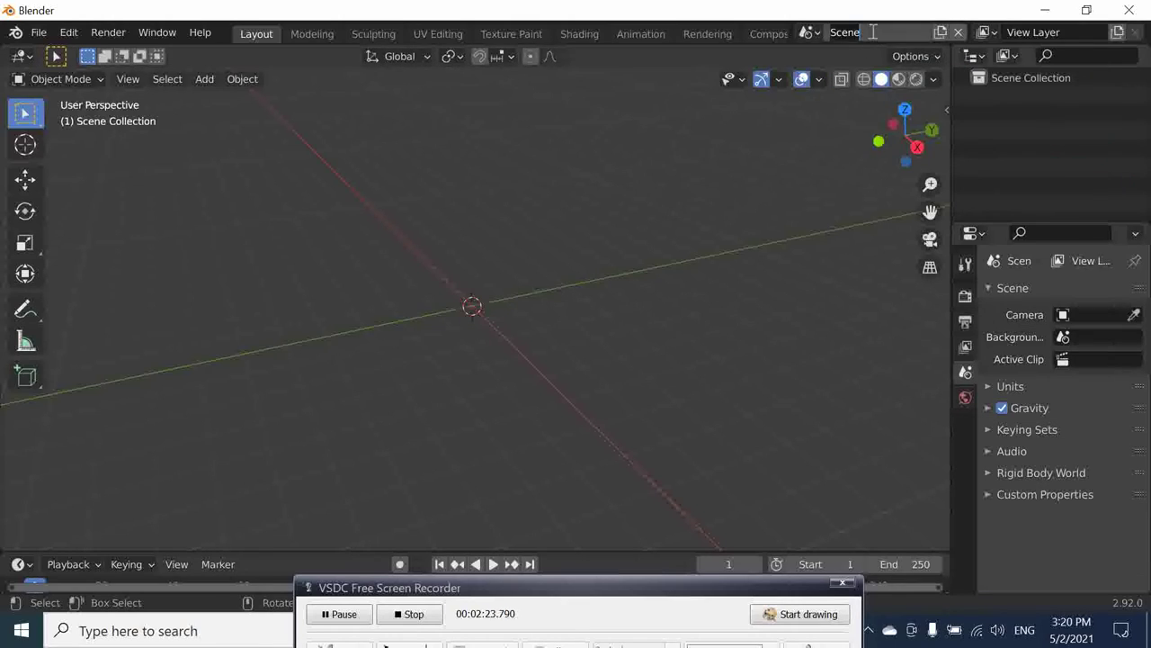
pyautogui.click(875, 32)
pyautogui.write('02')
# Confirm 'Scene 02' and add a 32-vertex cylinder (1 m radius, 2 m depth) at the origin
pyautogui.press('Return')
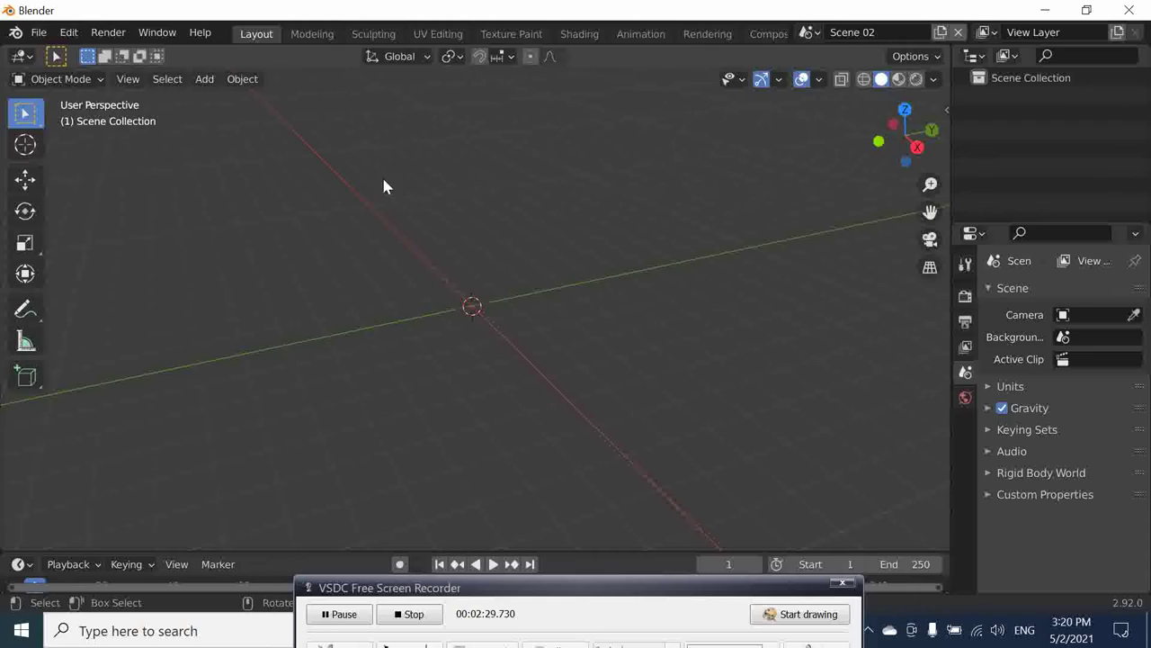
pyautogui.click(211, 80)
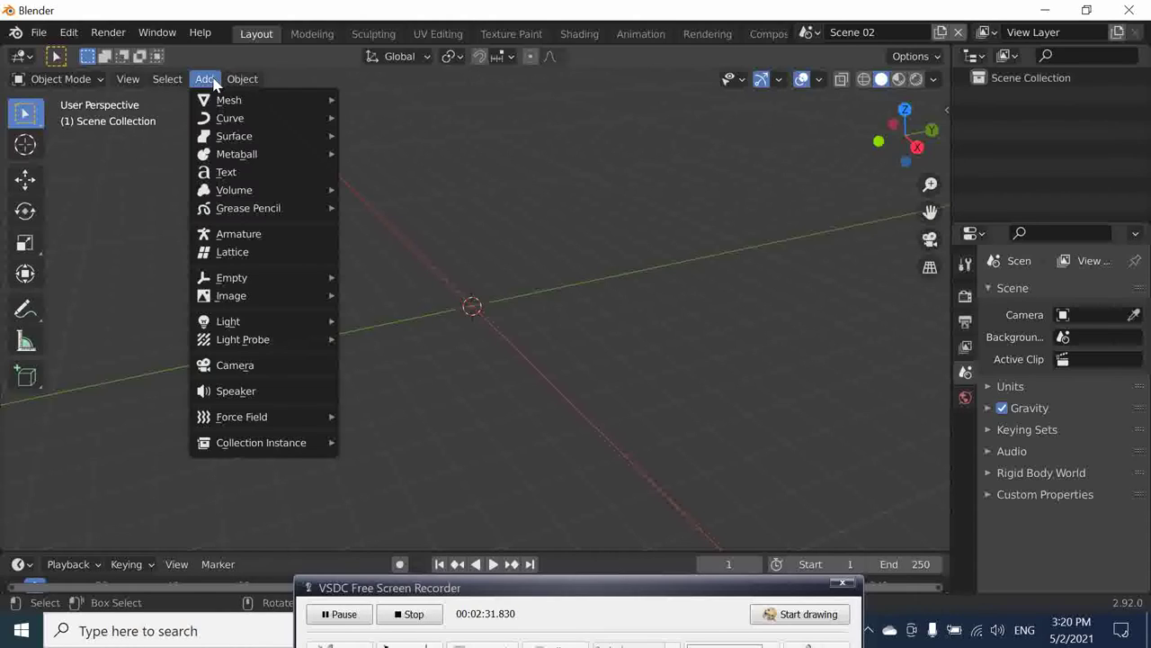
pyautogui.moveTo(267, 105)
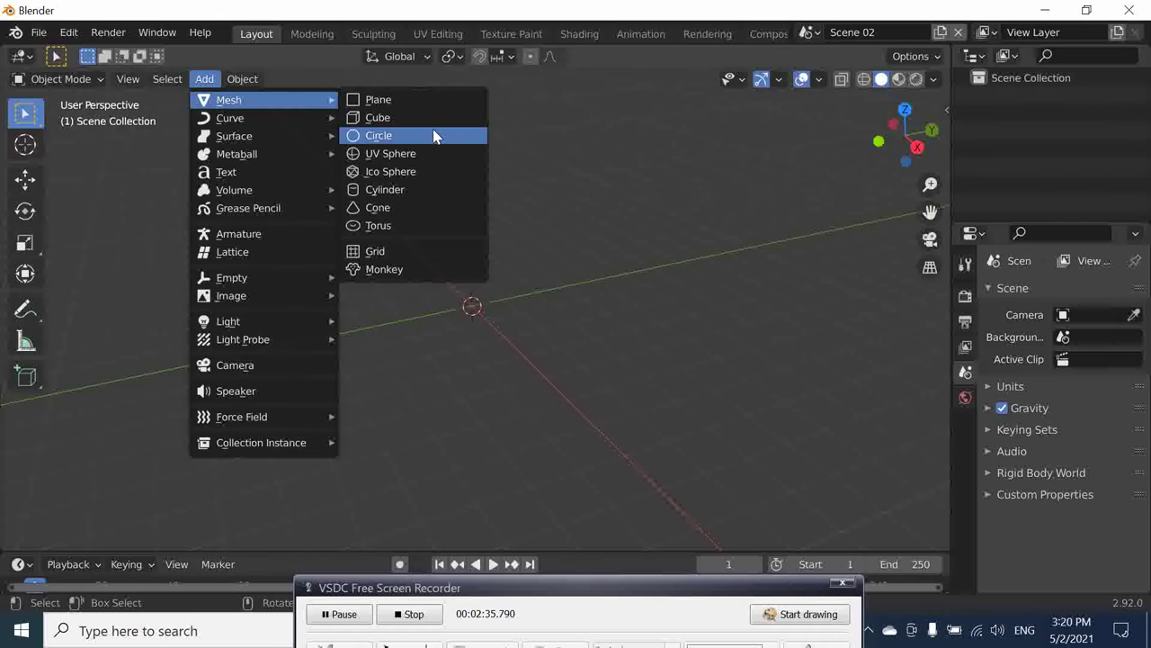
pyautogui.click(434, 189)
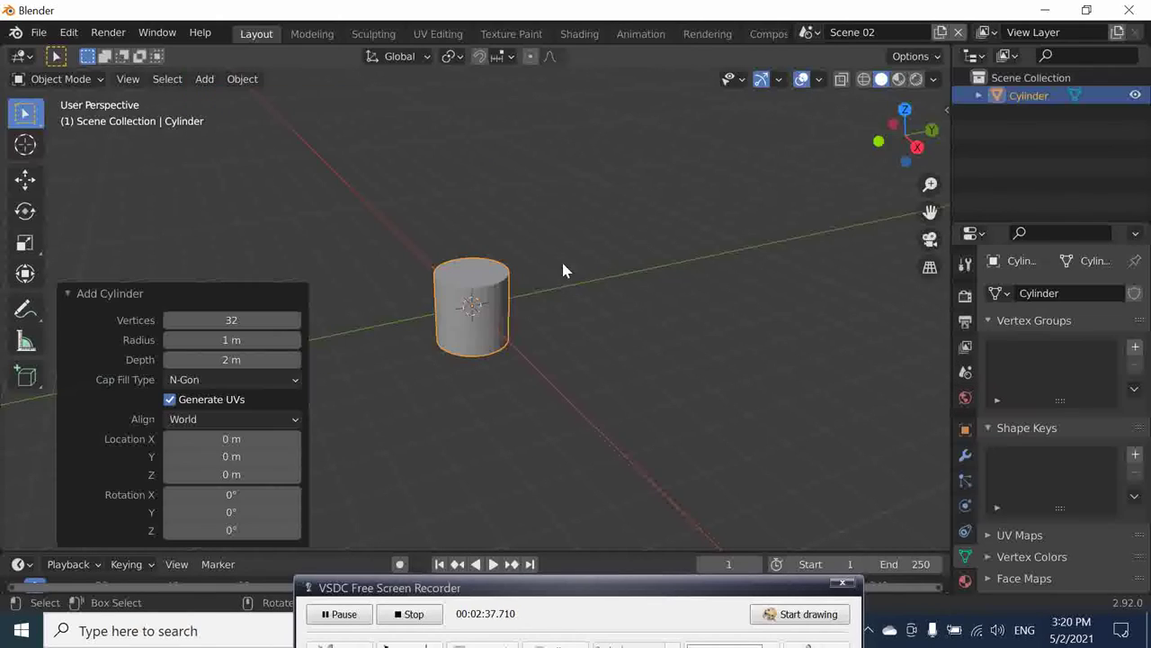
pyautogui.click(617, 340)
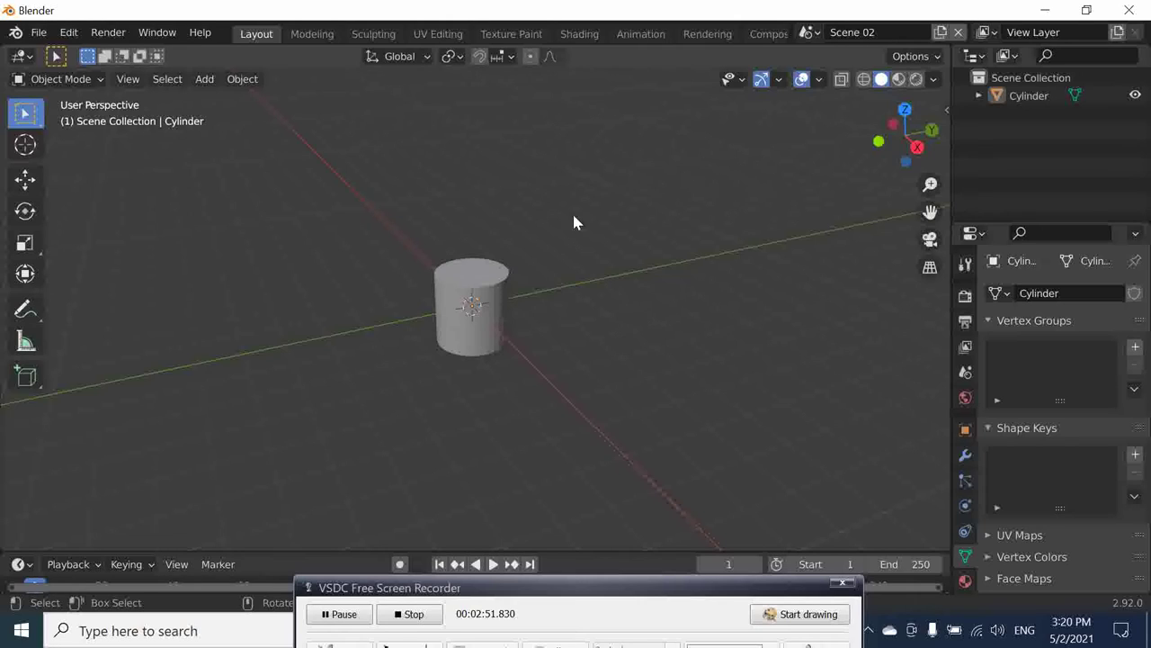
pyautogui.click(818, 35)
pyautogui.click(832, 61)
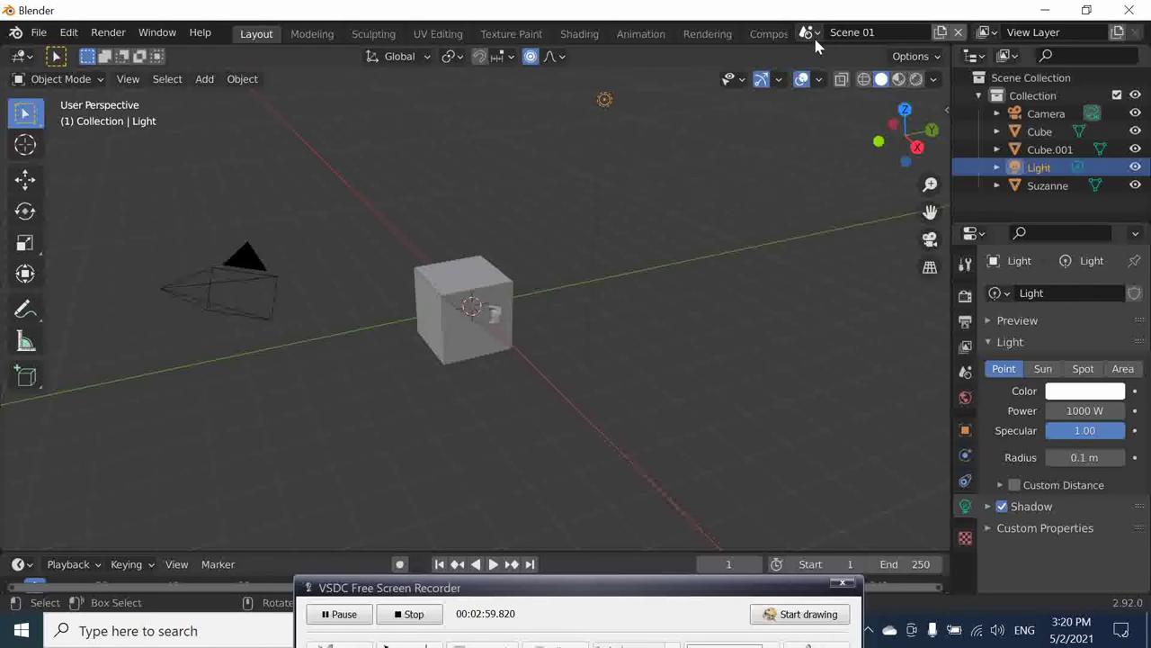
pyautogui.click(813, 35)
pyautogui.click(845, 79)
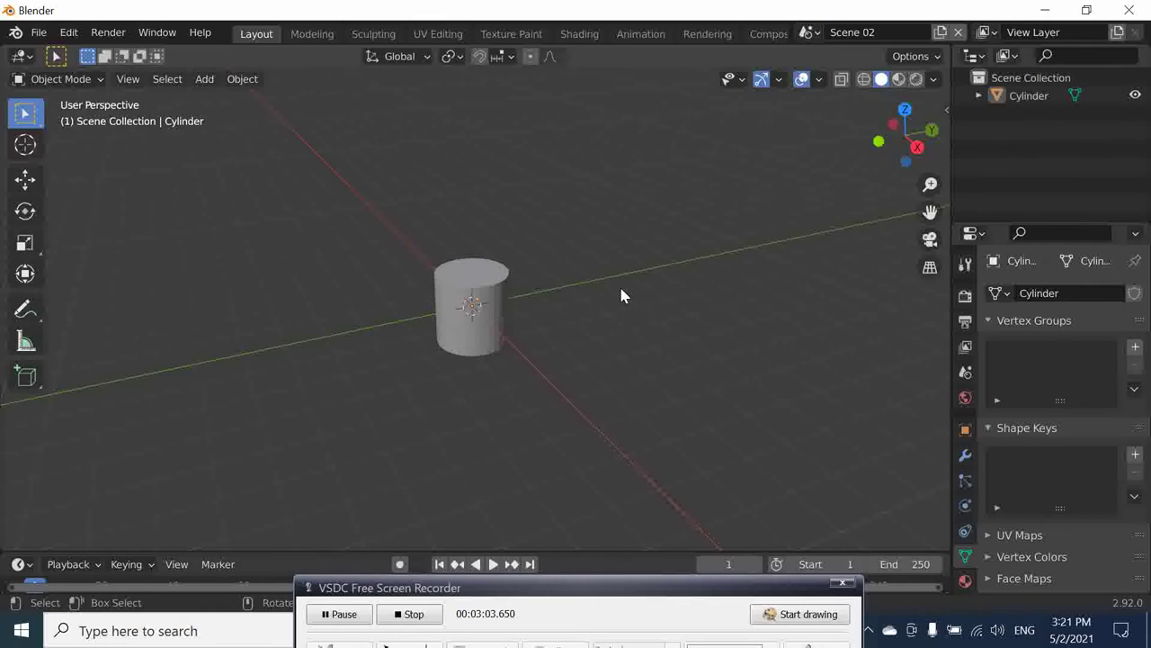
pyautogui.click(812, 33)
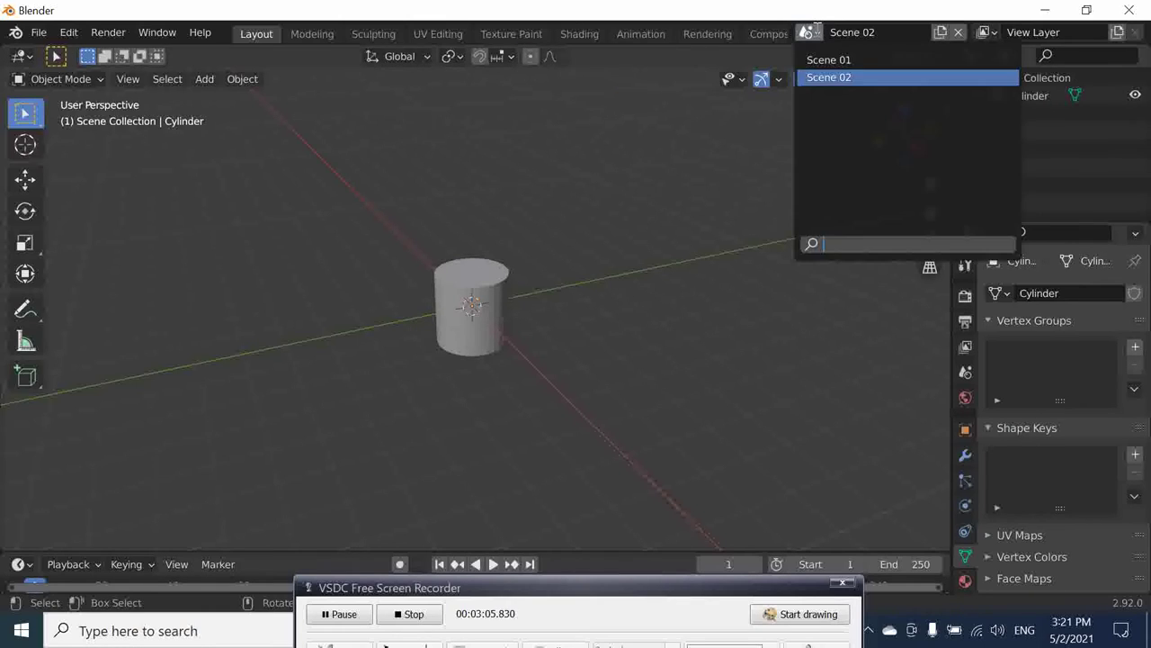
pyautogui.click(823, 60)
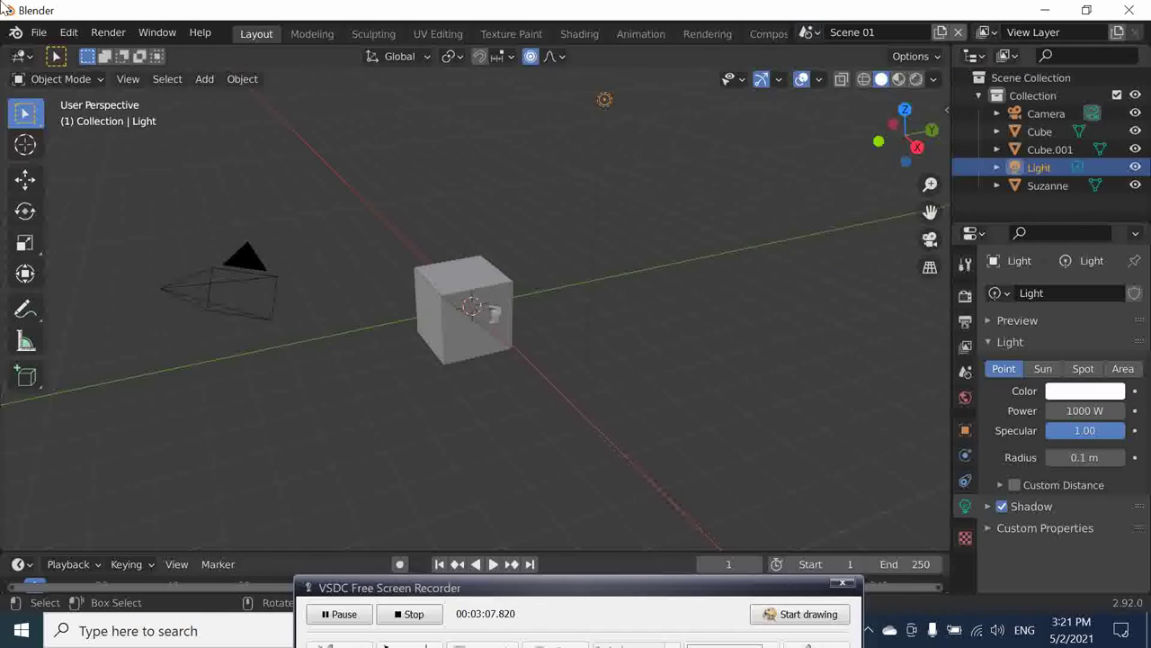
pyautogui.click(656, 355)
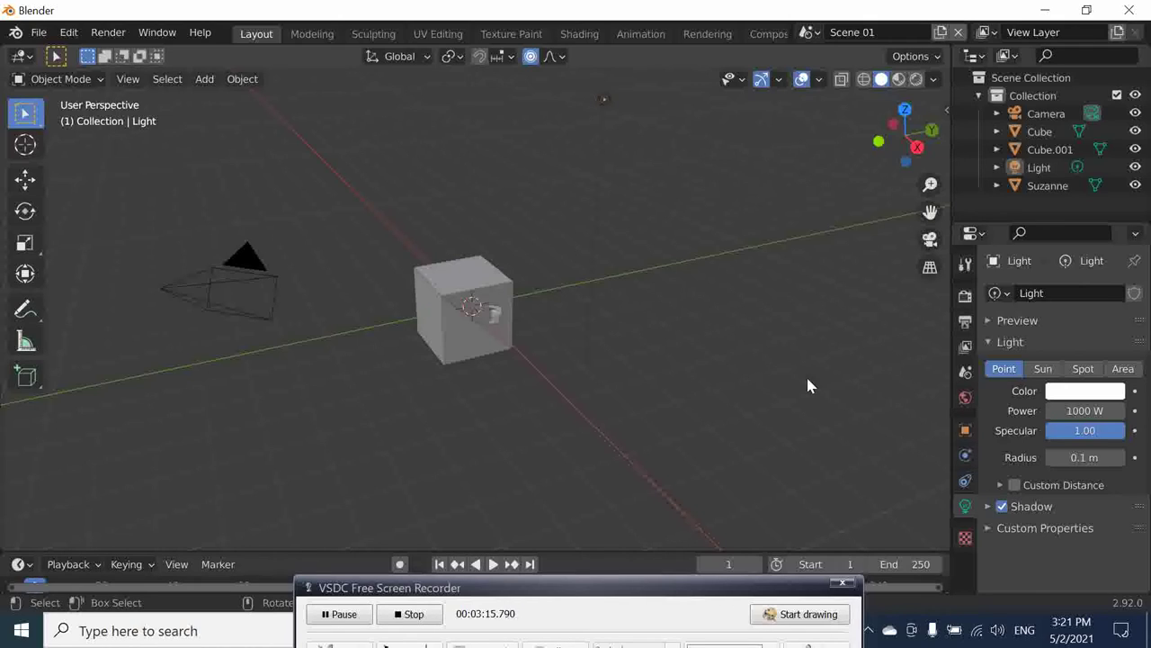
# Give Cube.001 a new material slot with Material.001, base colour green
pyautogui.click(455, 344)
pyautogui.click(966, 581)
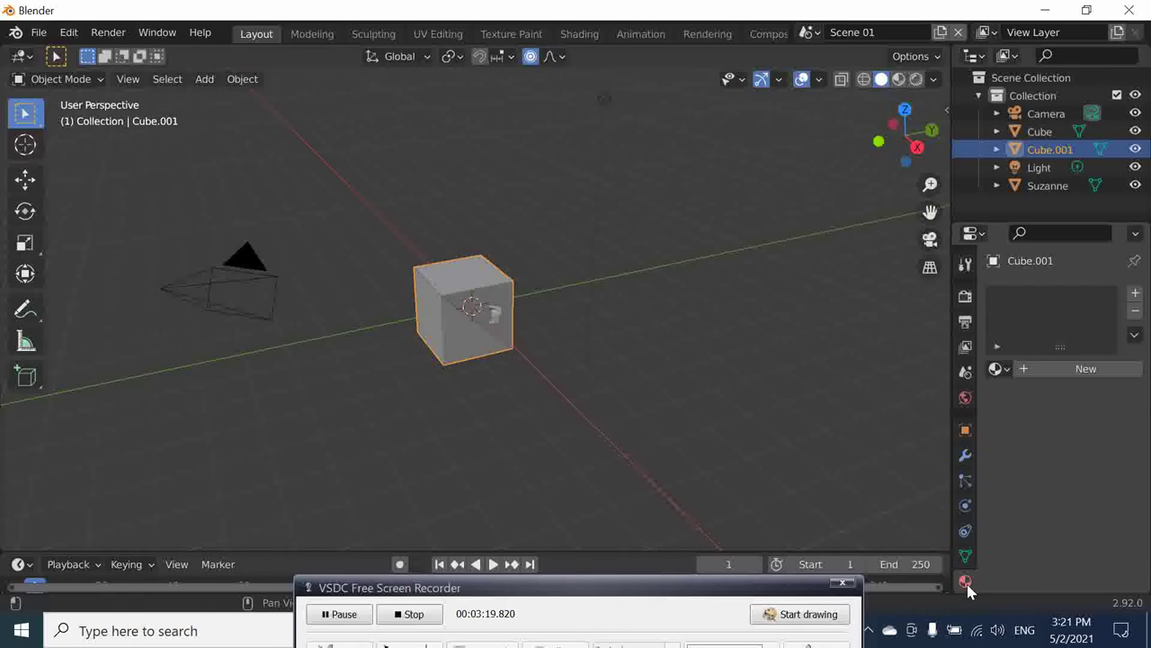
pyautogui.click(1135, 293)
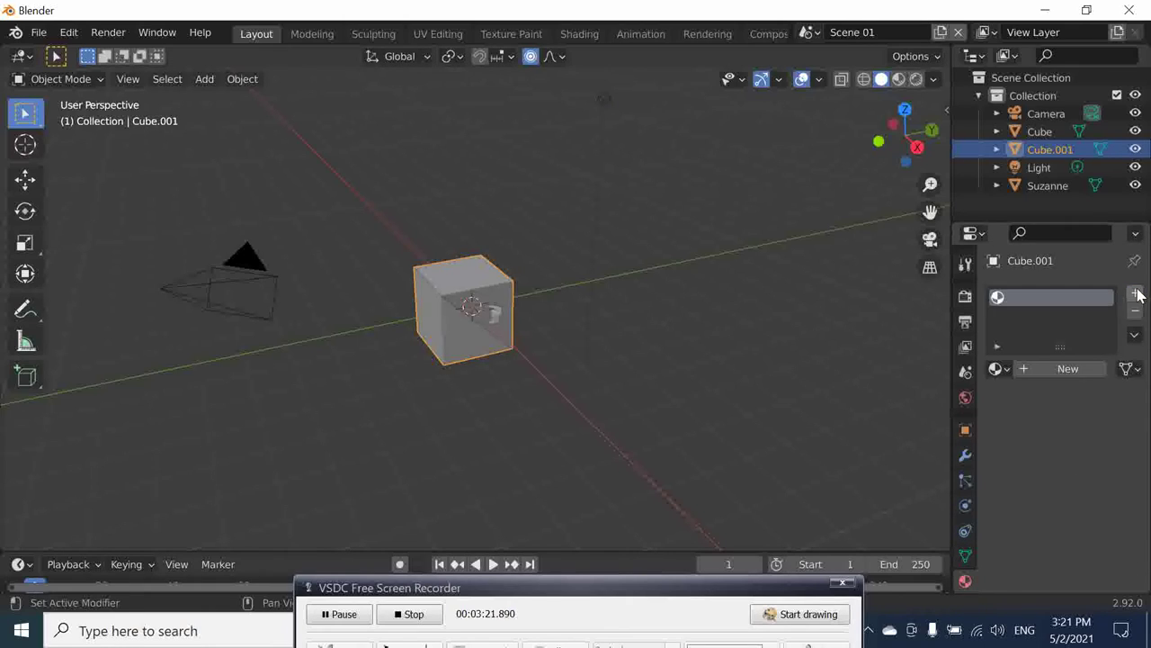
pyautogui.click(1088, 371)
pyautogui.click(1088, 551)
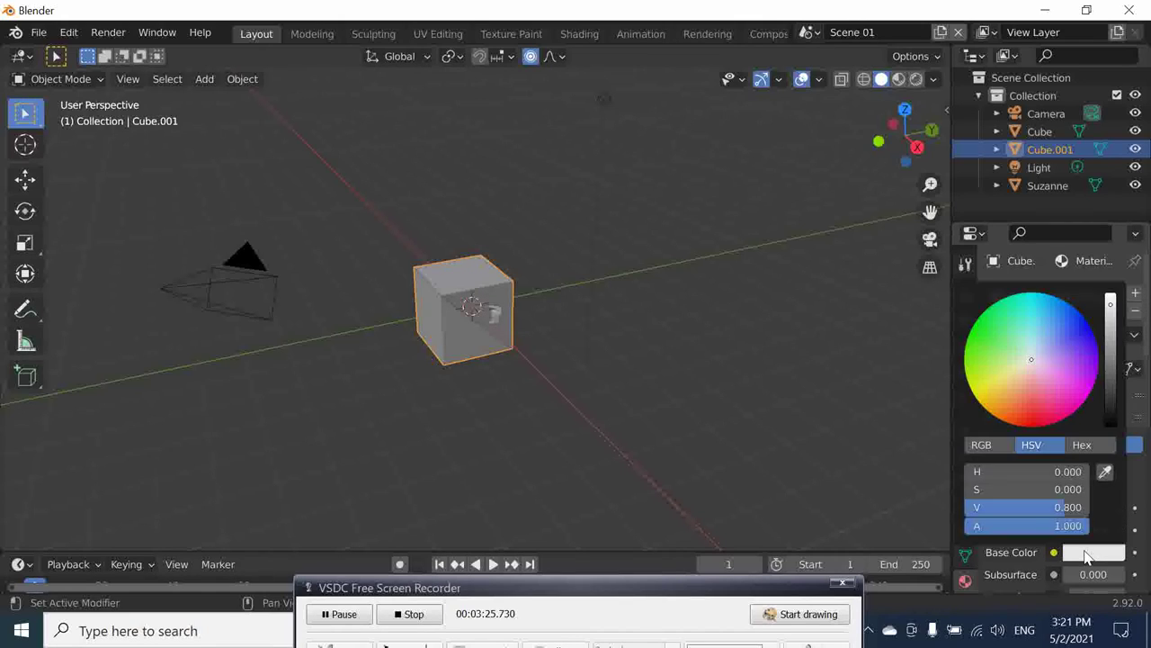
pyautogui.click(990, 335)
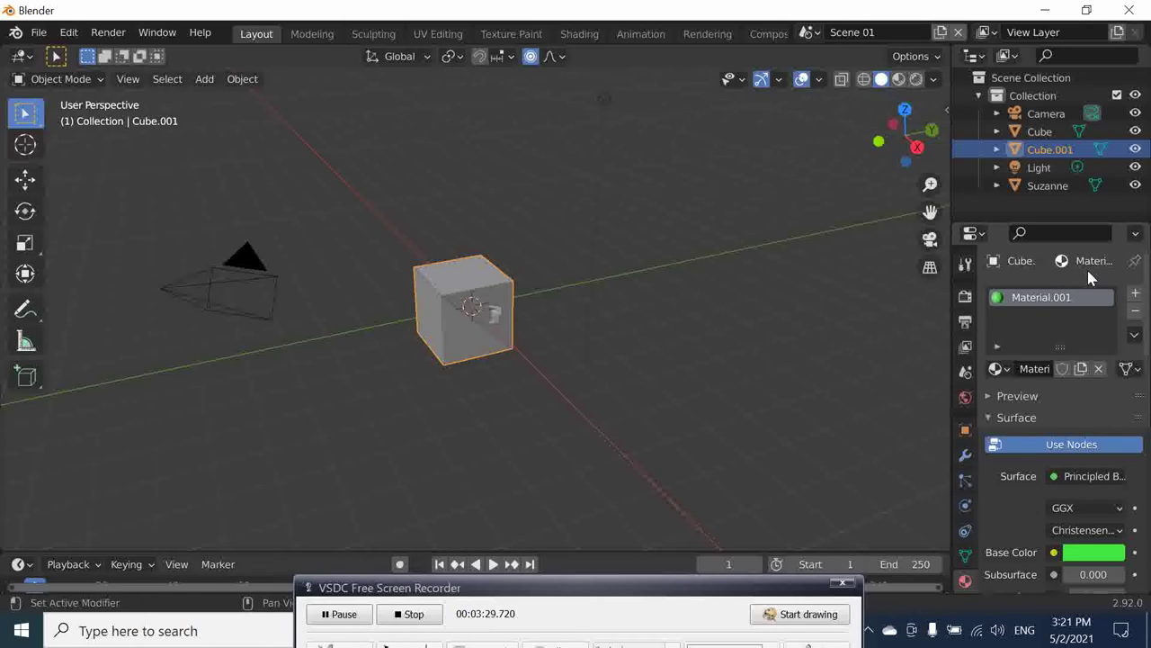
# Add a second slot to Cube.001 with new Material.002, base colour yellow
pyautogui.click(1135, 296)
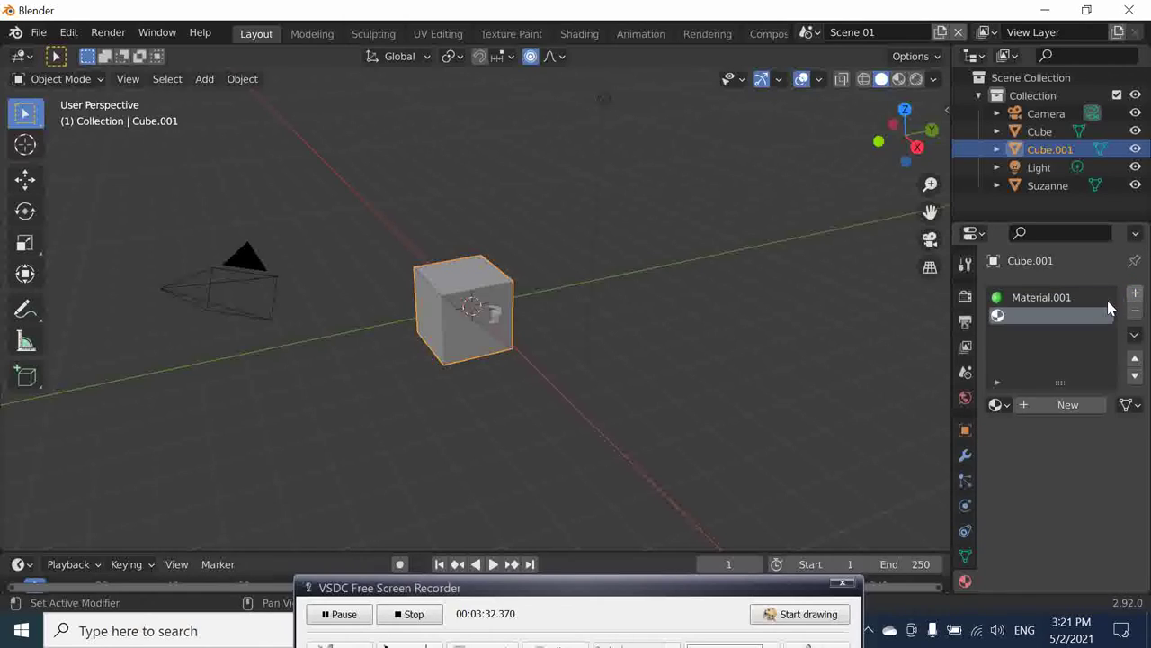
pyautogui.click(1068, 404)
pyautogui.click(1077, 589)
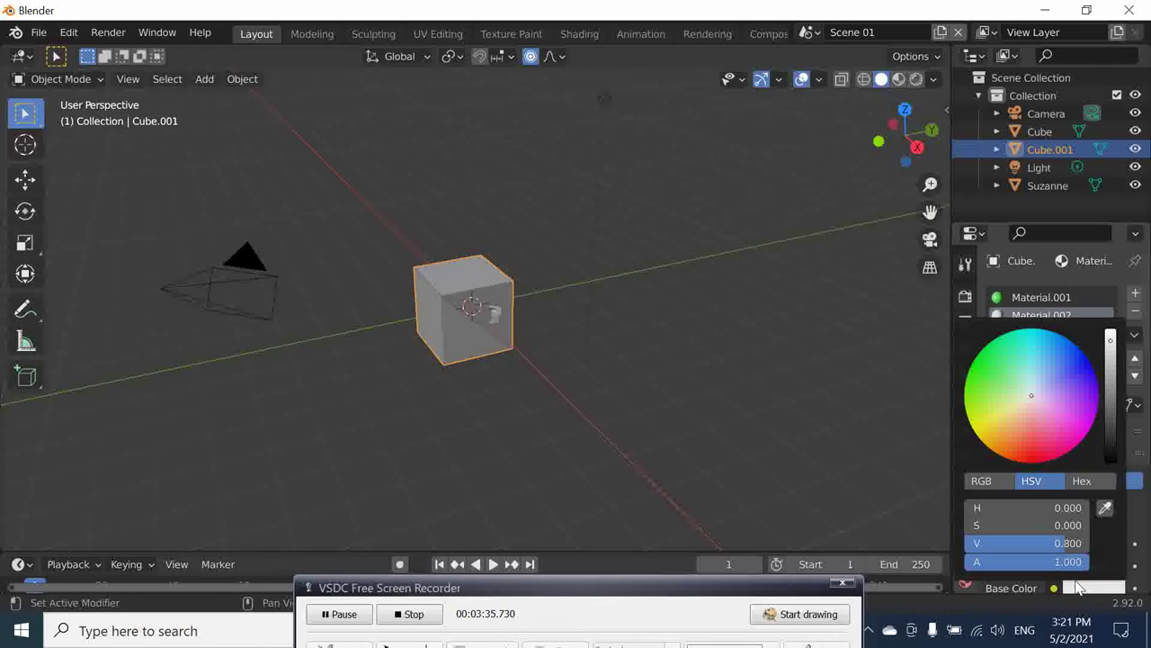
pyautogui.click(982, 415)
pyautogui.moveTo(983, 416); pyautogui.dragTo(983, 416)
pyautogui.click(991, 422)
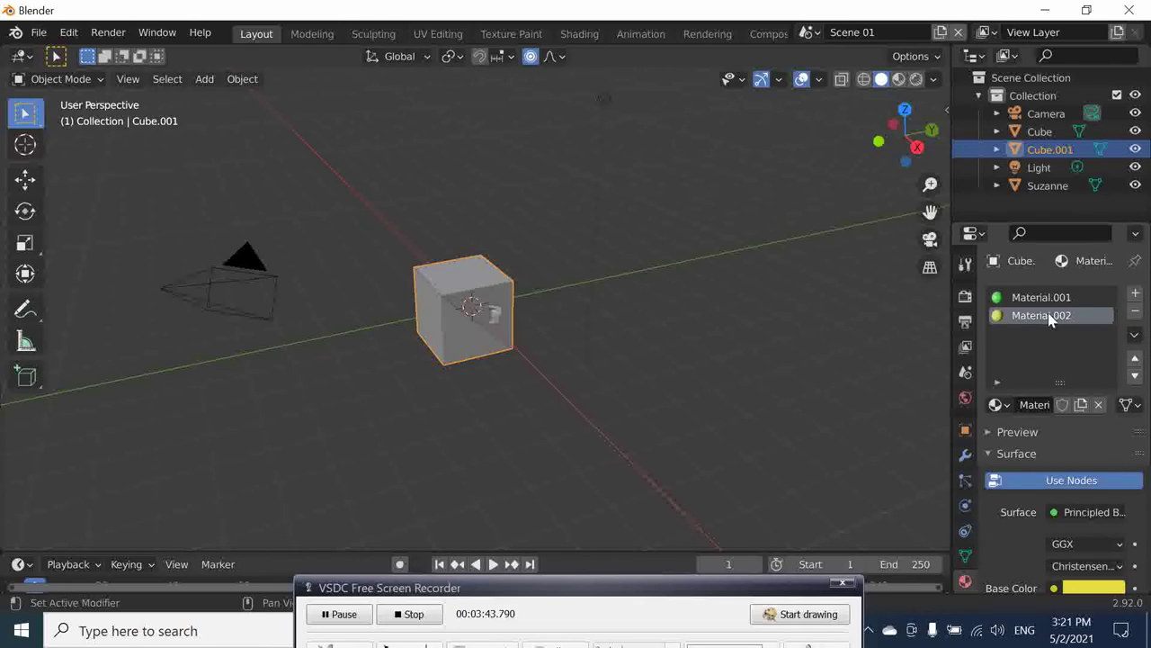
# Make Material.001 the active slot on Cube.001 and switch the viewport to Material Preview
pyautogui.click(996, 405)
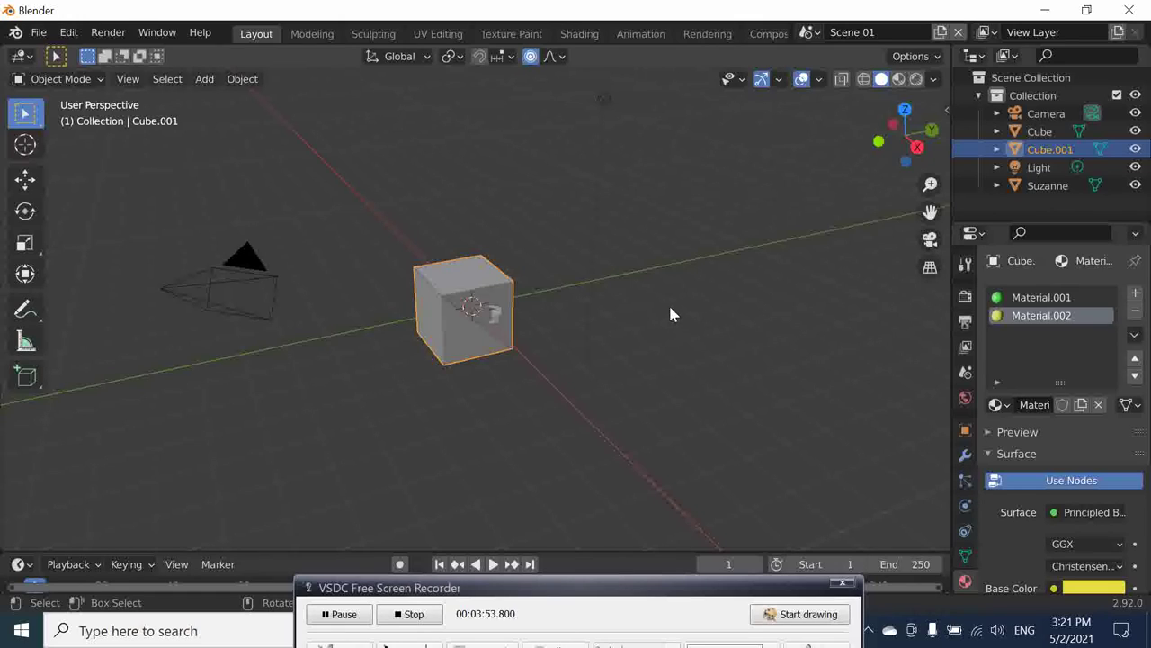
pyautogui.click(463, 334)
pyautogui.click(466, 353)
pyautogui.click(1013, 298)
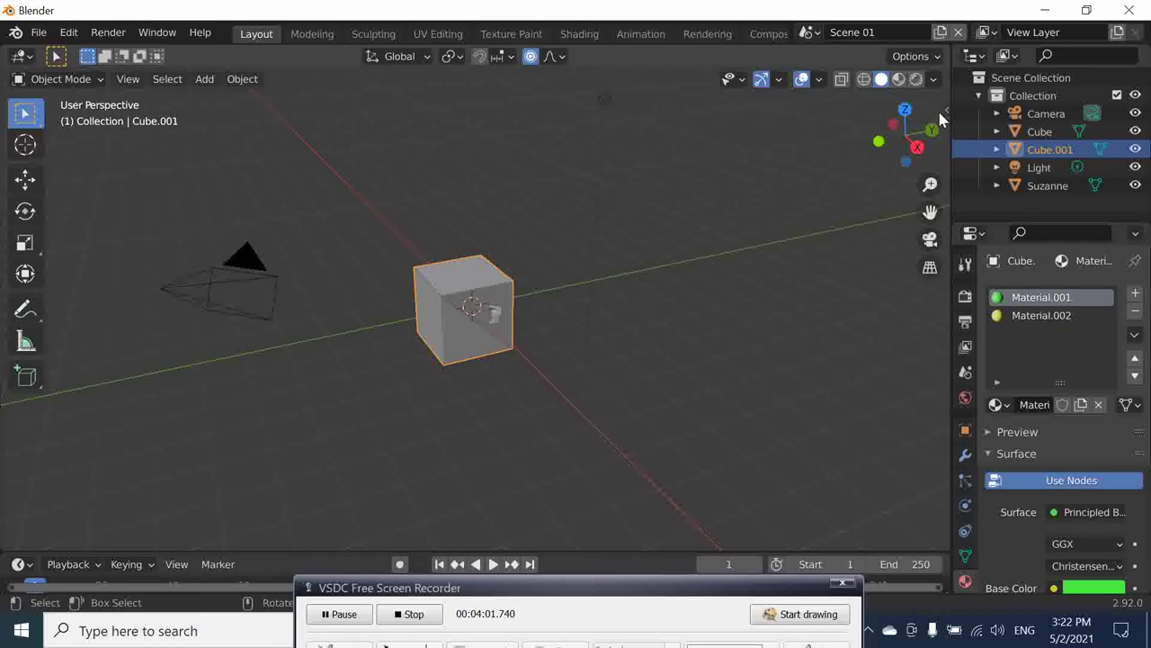
pyautogui.click(899, 79)
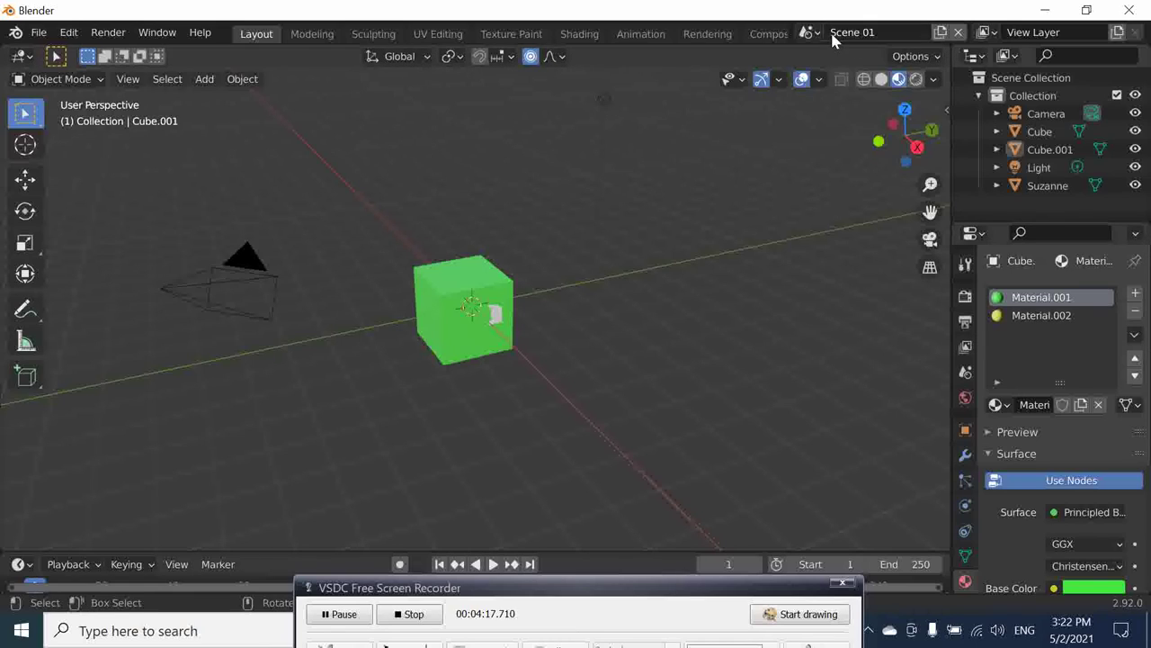
# Switch to Scene 02 and assign the existing yellow Material.002 to its cylinder
pyautogui.click(807, 33)
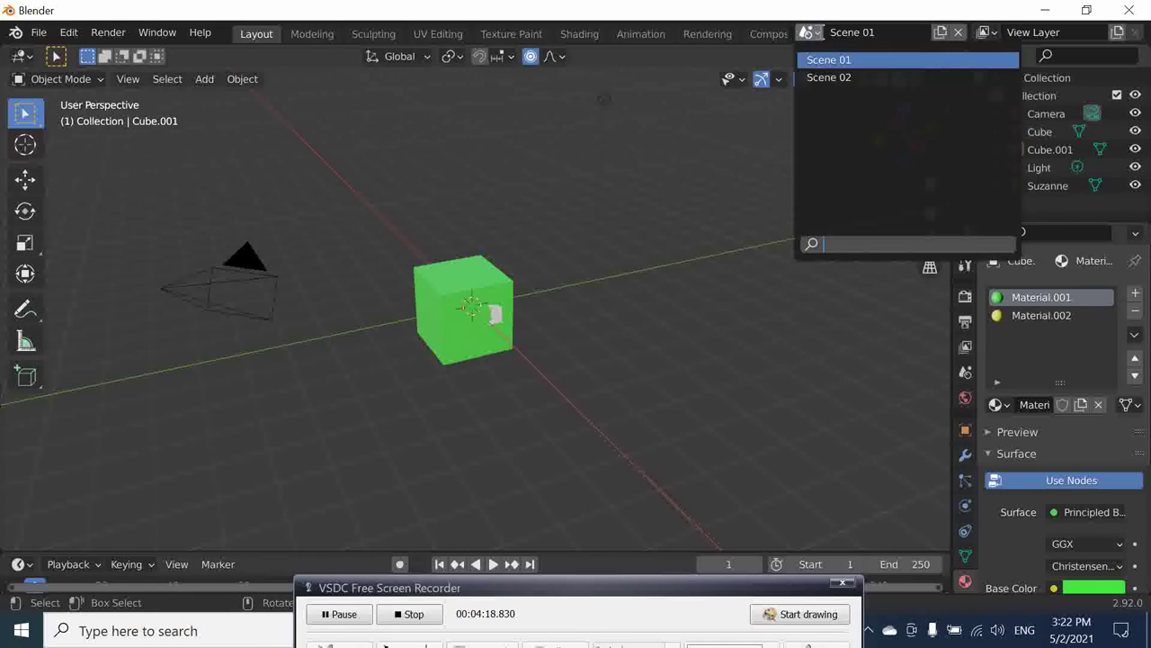
pyautogui.click(833, 77)
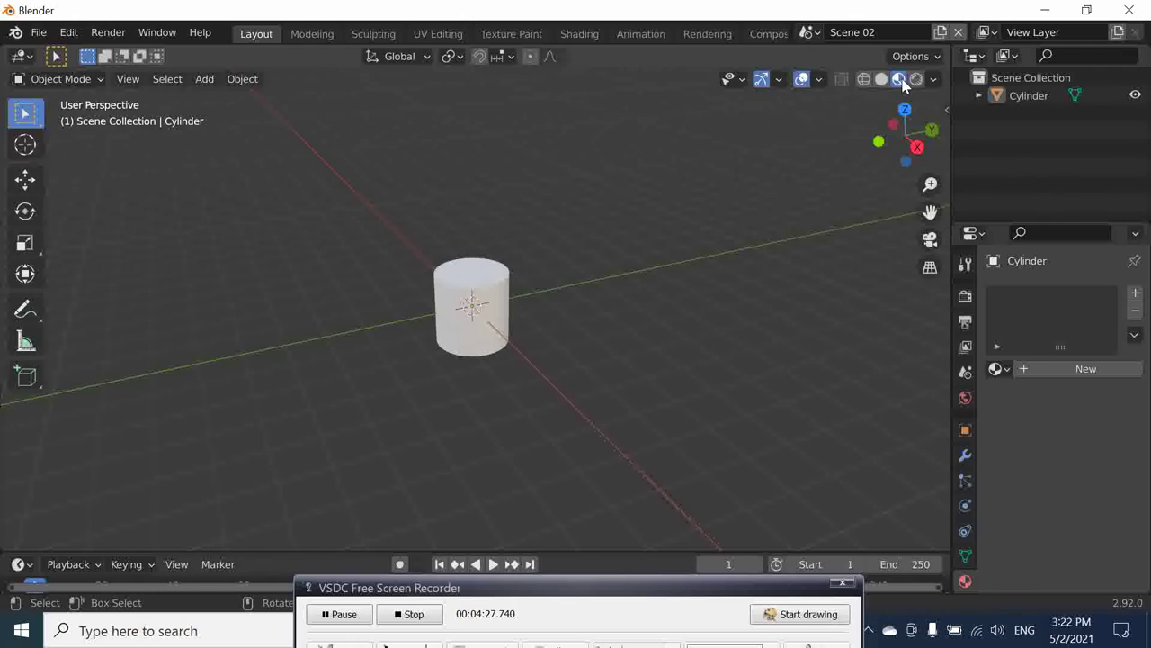
pyautogui.click(998, 369)
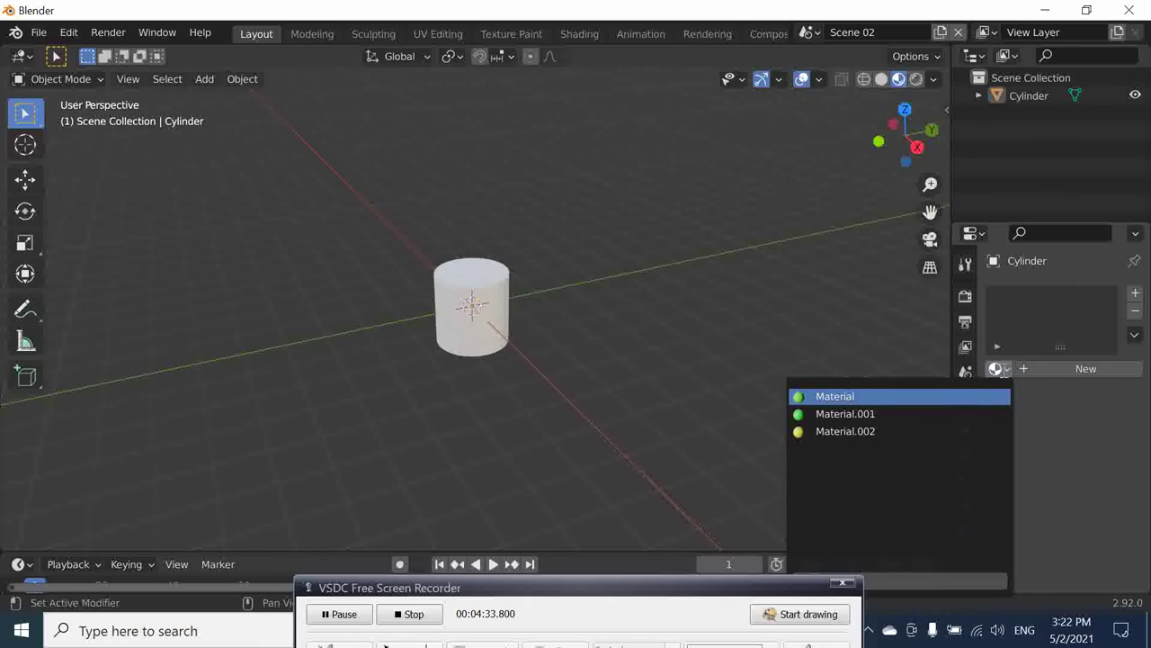
pyautogui.click(883, 430)
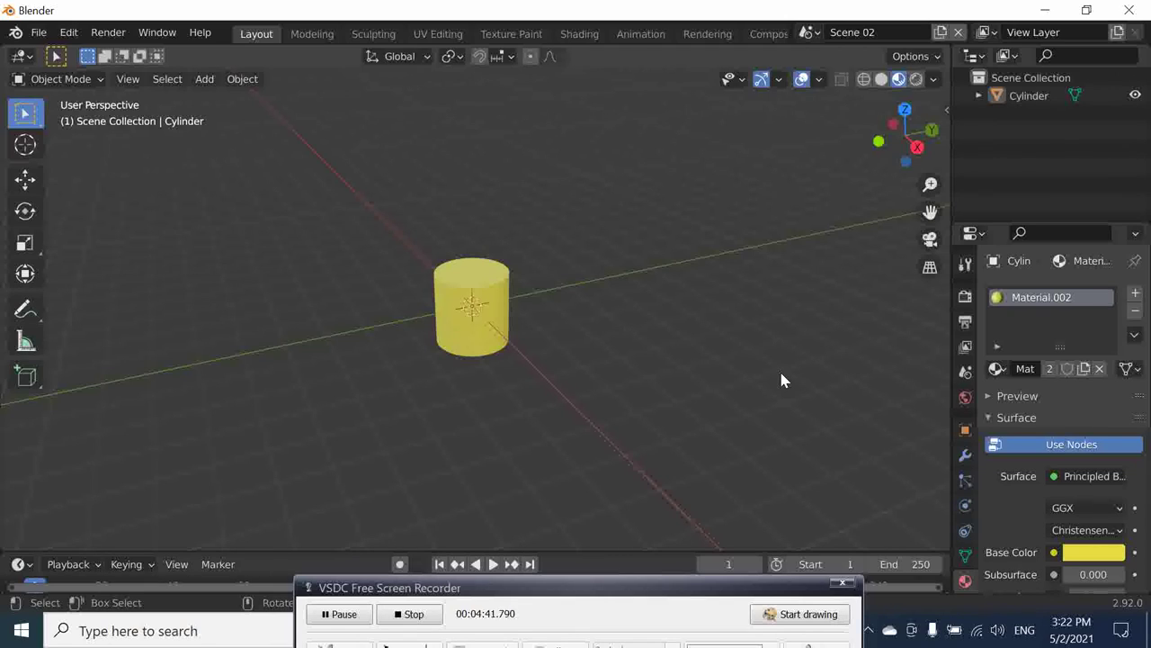
# Split the 3D view into left and right viewports, both showing the yellow cylinder
pyautogui.click(38, 38)
pyautogui.moveTo(72, 57)
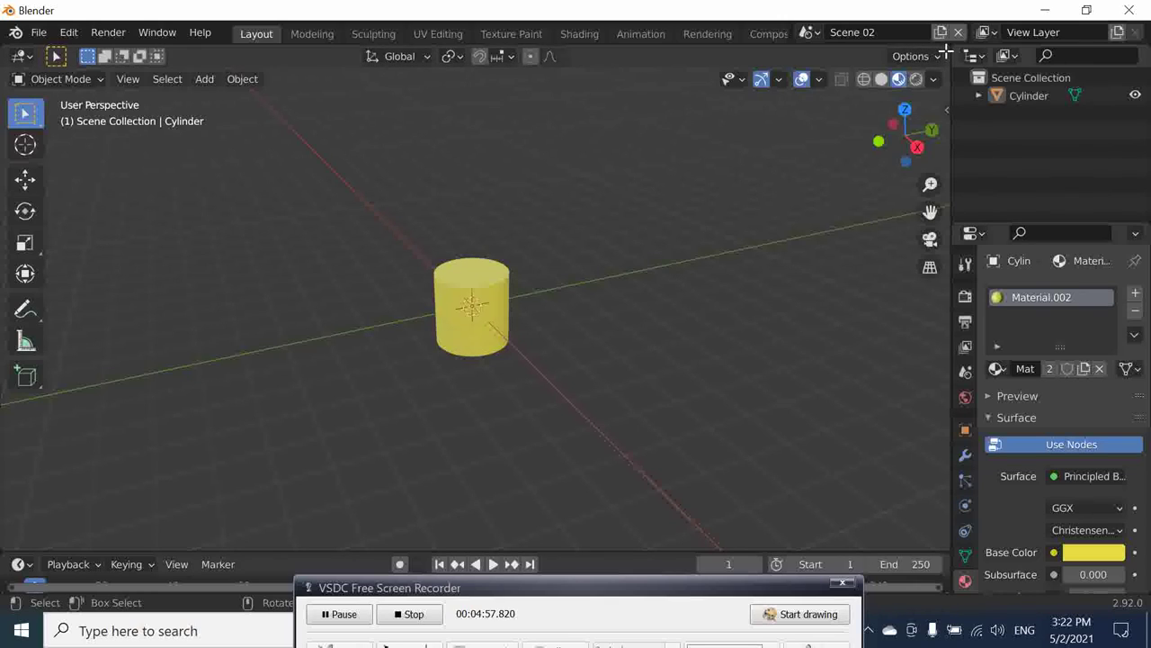
pyautogui.moveTo(946, 52); pyautogui.dragTo(490, 144)
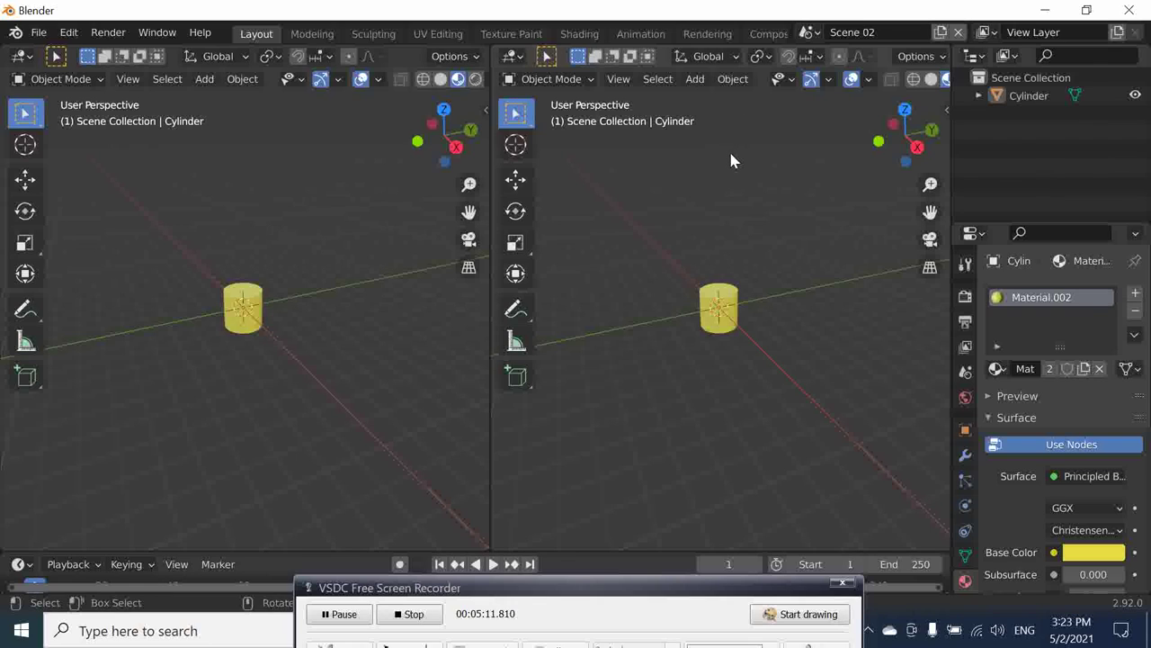
pyautogui.click(586, 80)
pyautogui.click(517, 57)
# Make Scene 01 active again so both viewports show the green Cube.001
pyautogui.click(819, 30)
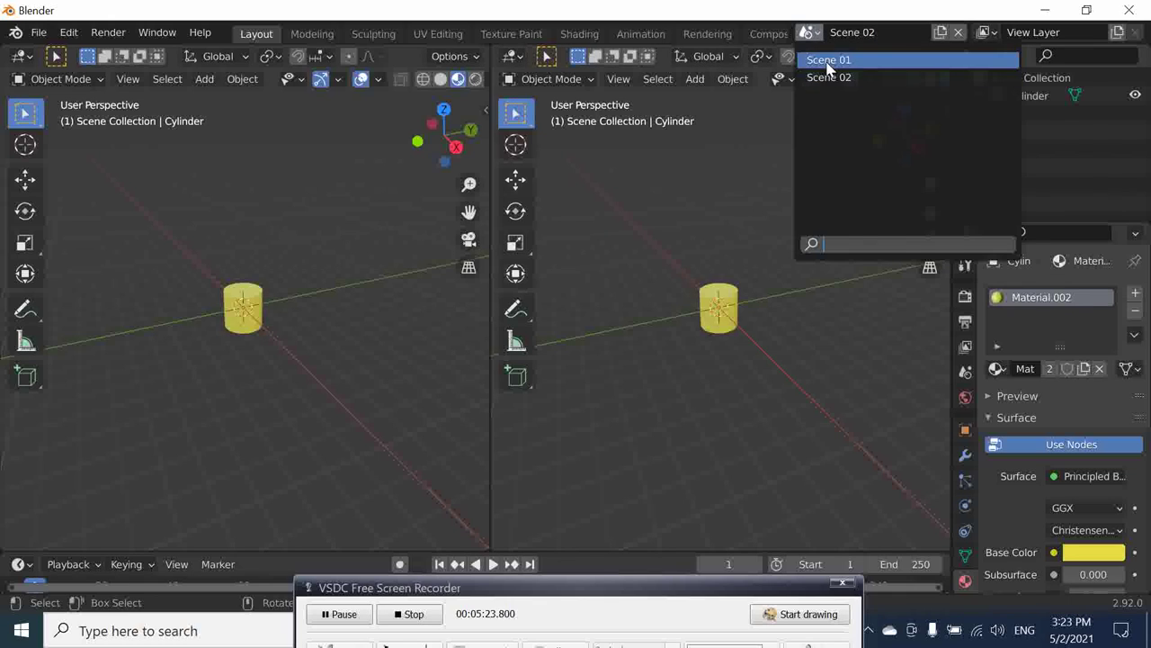
pyautogui.click(823, 58)
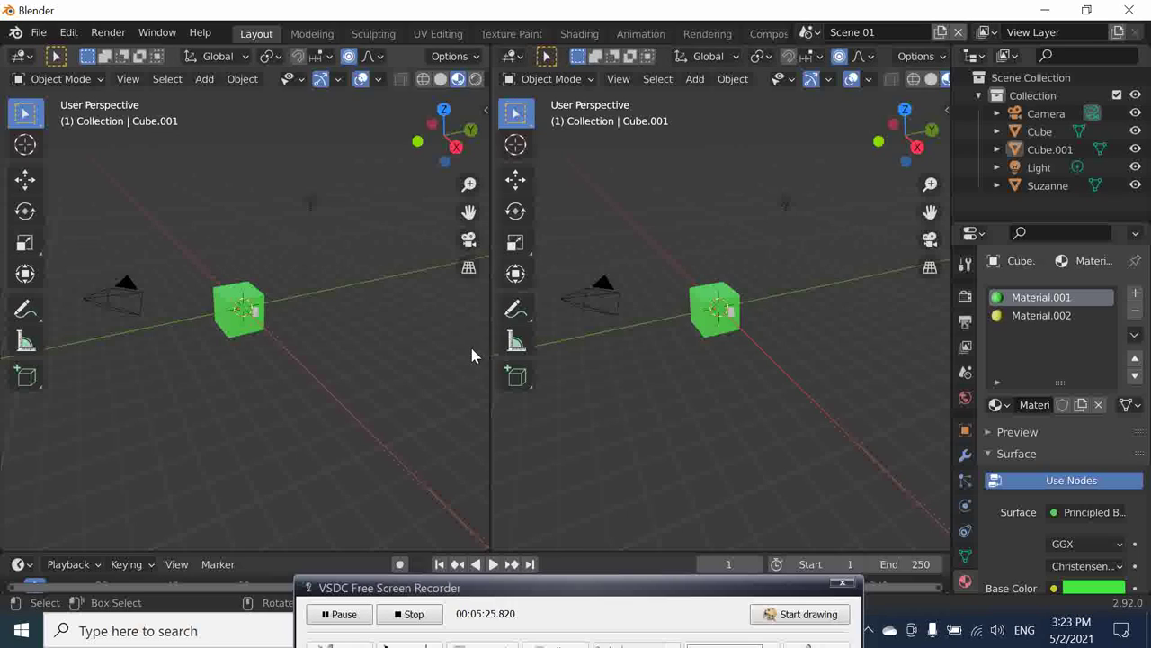